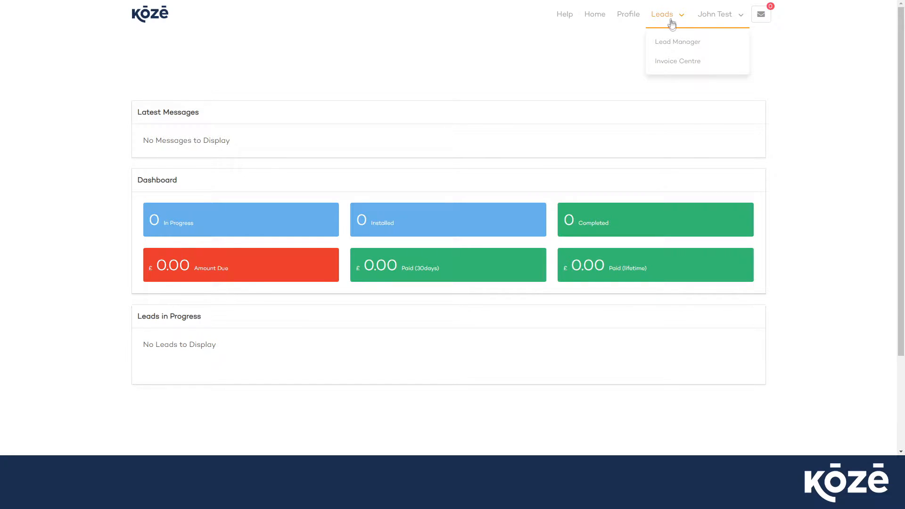
Open the Lead Manager, create a new lead and start adding a customer to it.
left_click(677, 45)
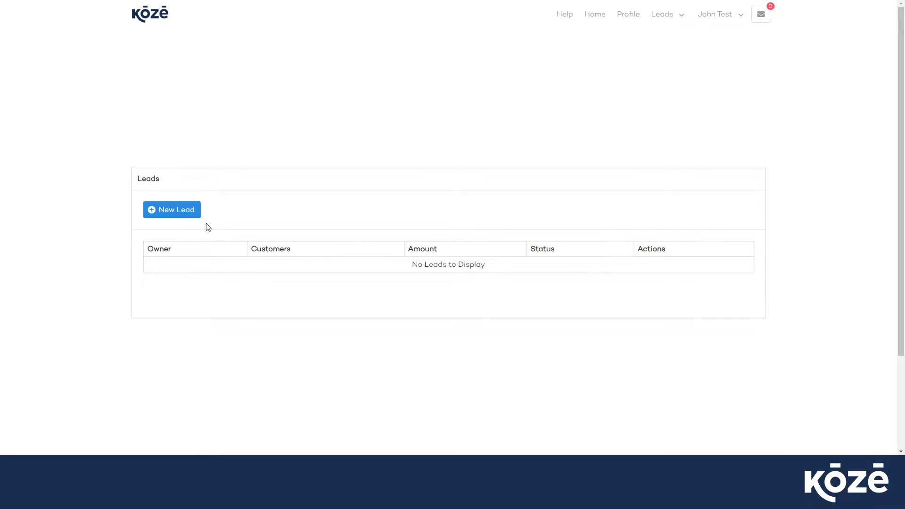
left_click(175, 215)
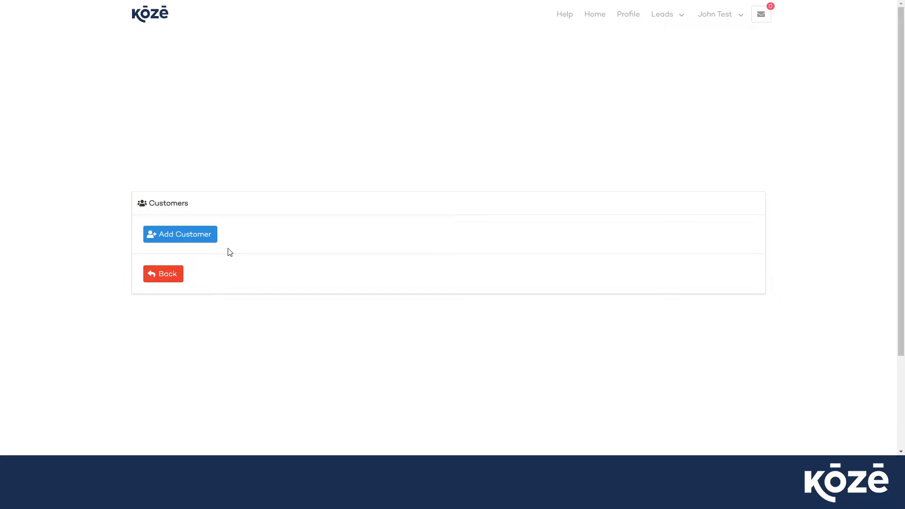
left_click(179, 242)
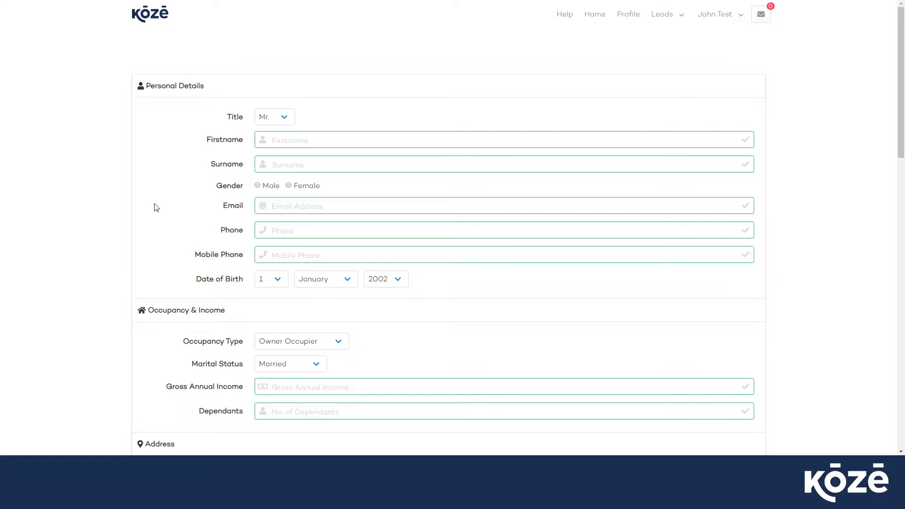
Set the customer's title to Mrs. and enter the customer's first name and surname in the personal details.
scroll(156, 207, "down", 5)
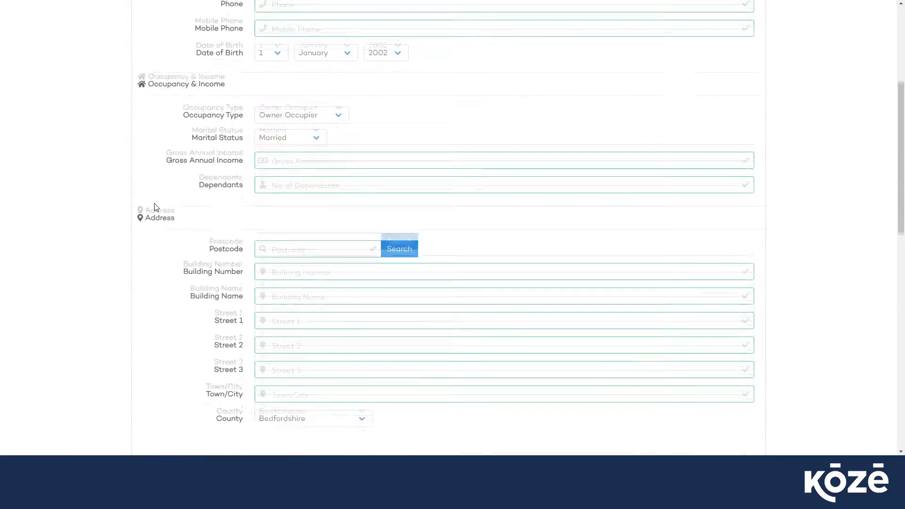
scroll(157, 207, "down", 7)
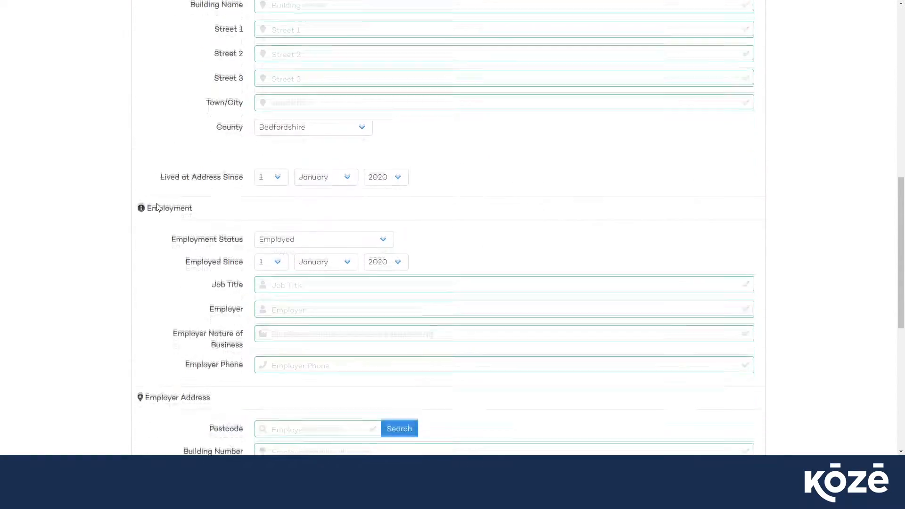
scroll(159, 208, "down", 4)
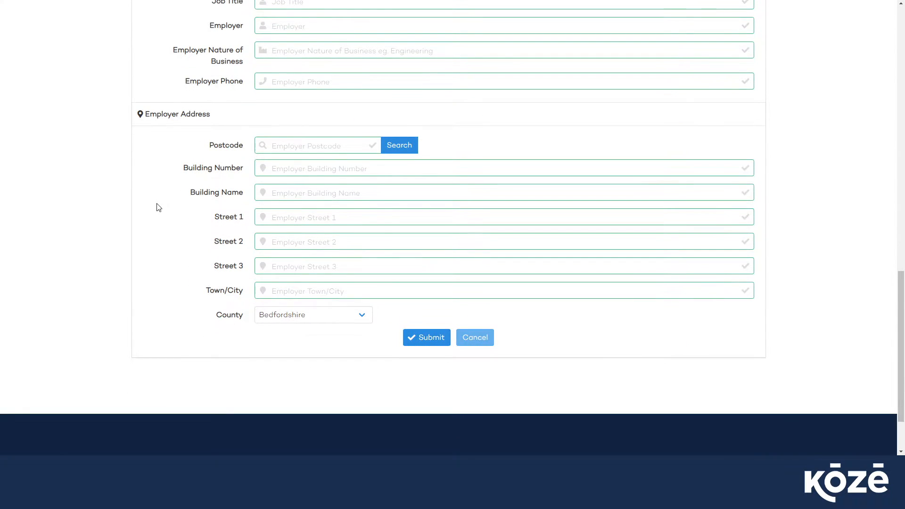
scroll(158, 207, "up", 18)
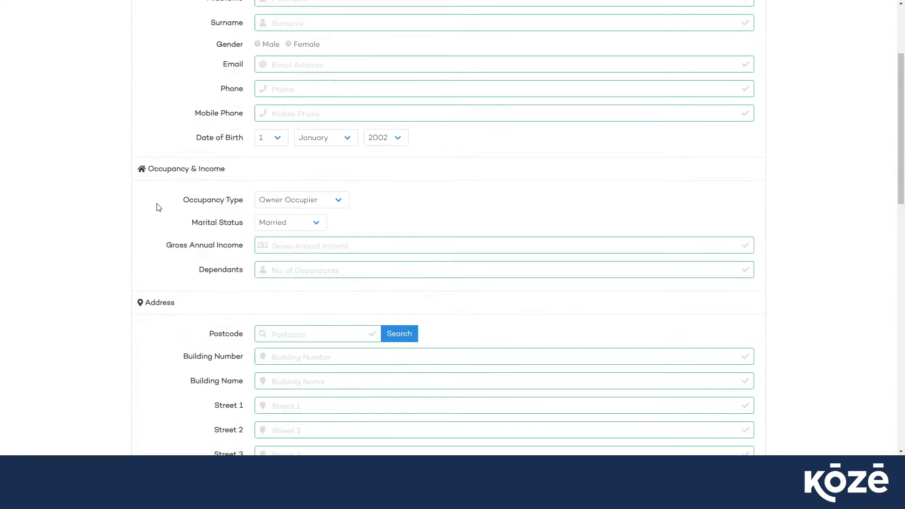
left_click(277, 118)
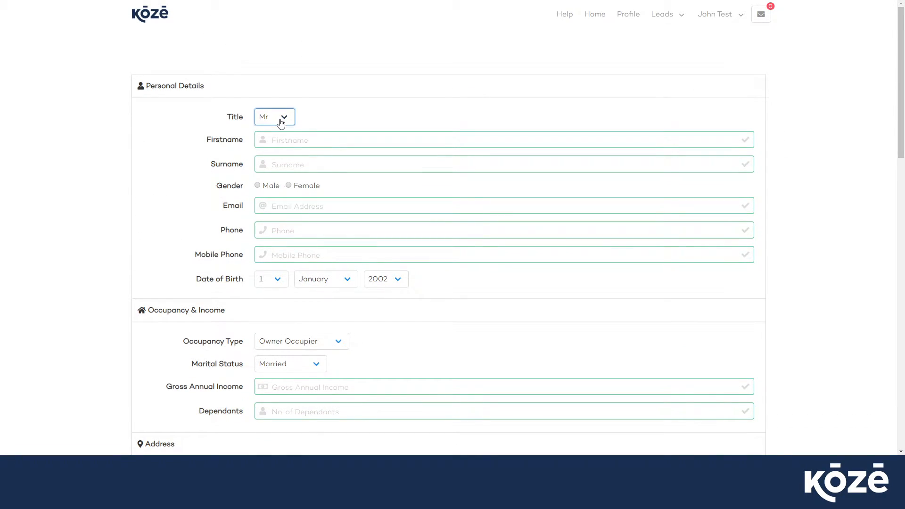
left_click(278, 142)
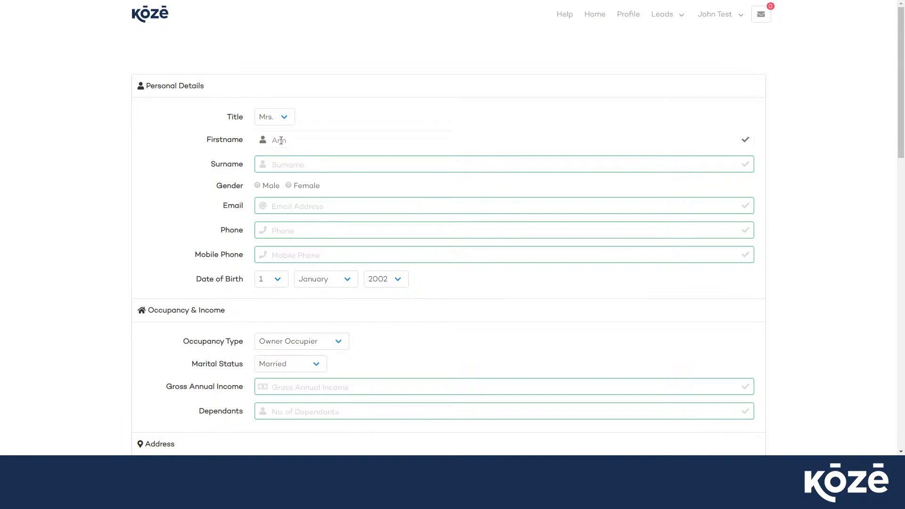
key("Tab")
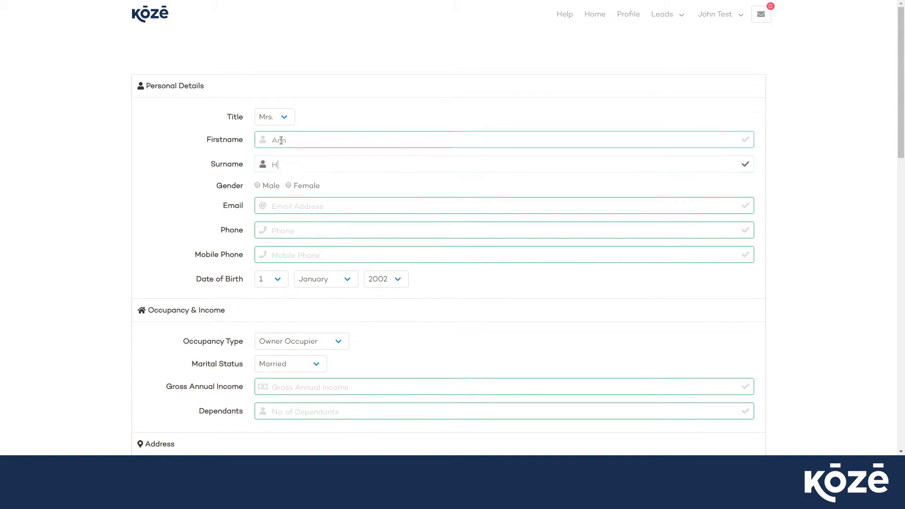
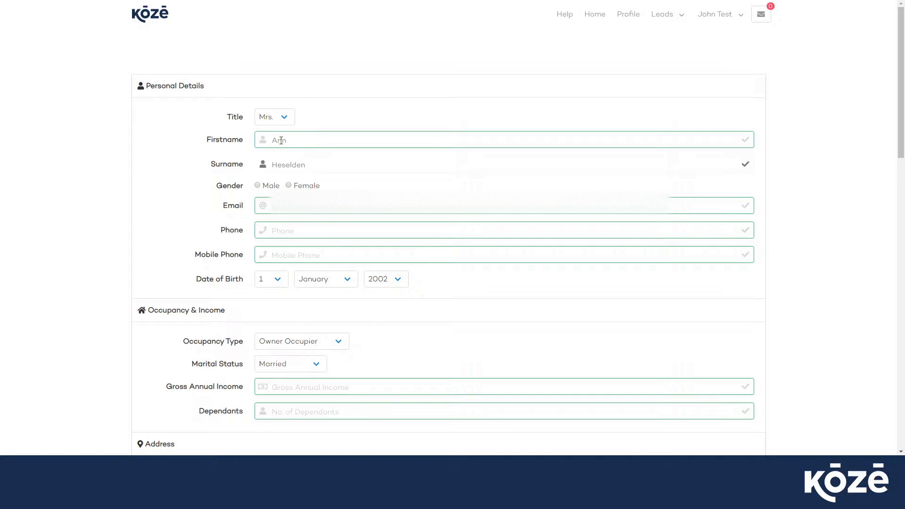
Set the gender to Female and fill in the customer's email address, phone number and mobile number.
left_click(288, 186)
key("Tab")
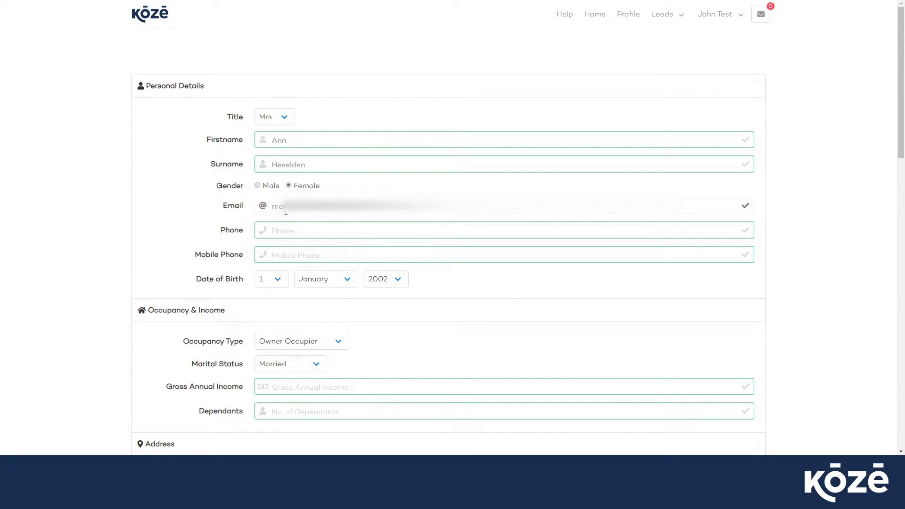
left_click(286, 229)
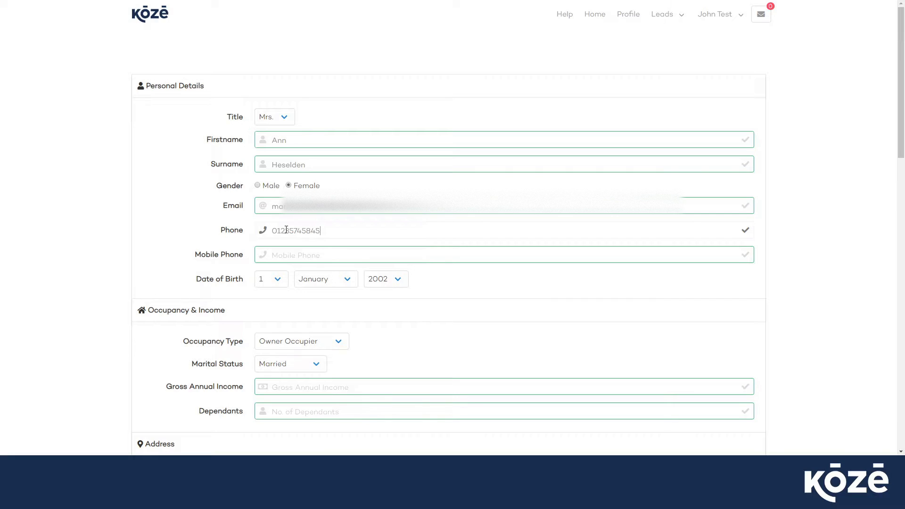
left_click(285, 251)
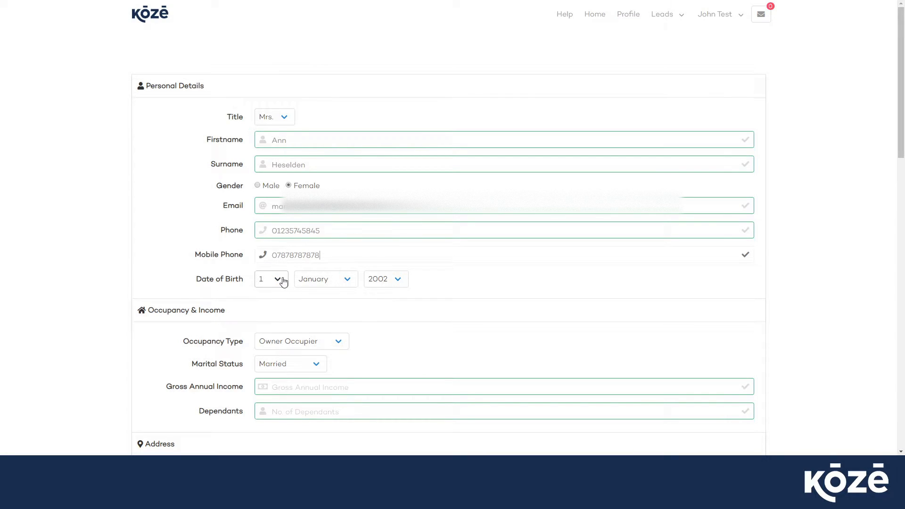
Set the day, month and year of the customer's date of birth.
left_click(283, 281)
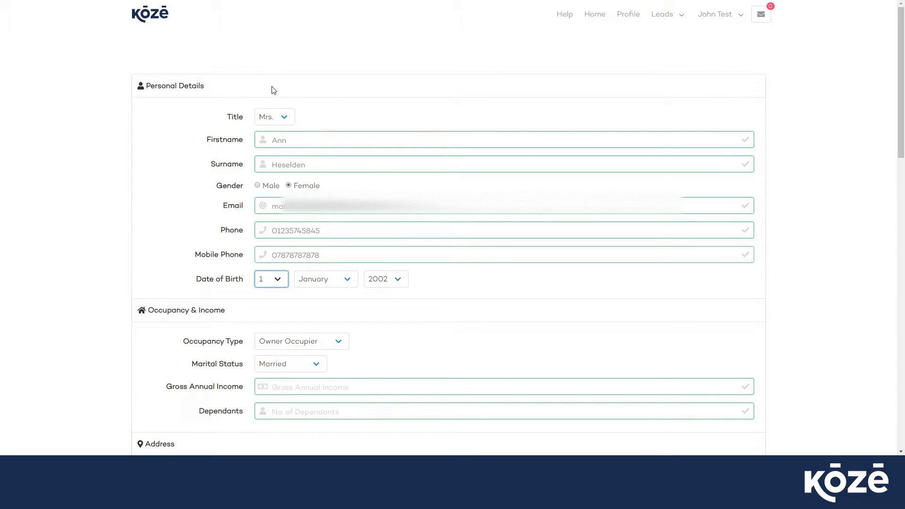
left_click(346, 283)
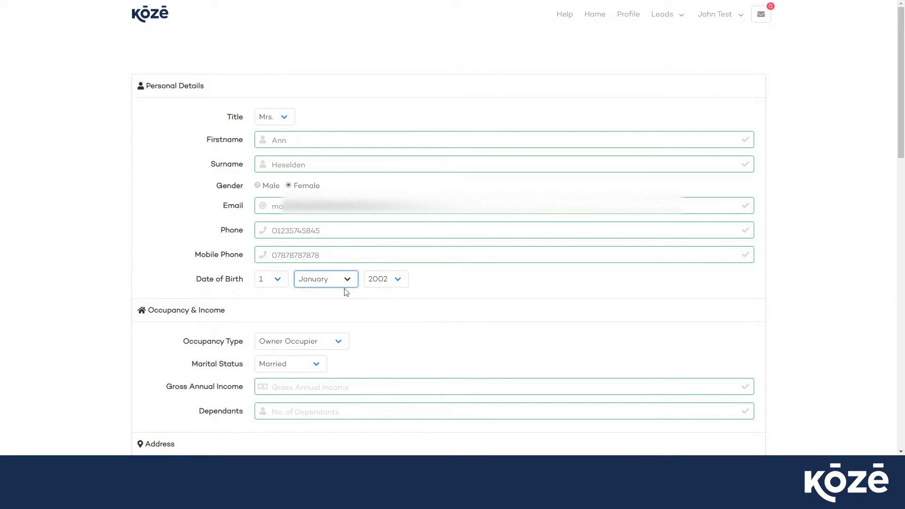
left_click(319, 353)
left_click(417, 287)
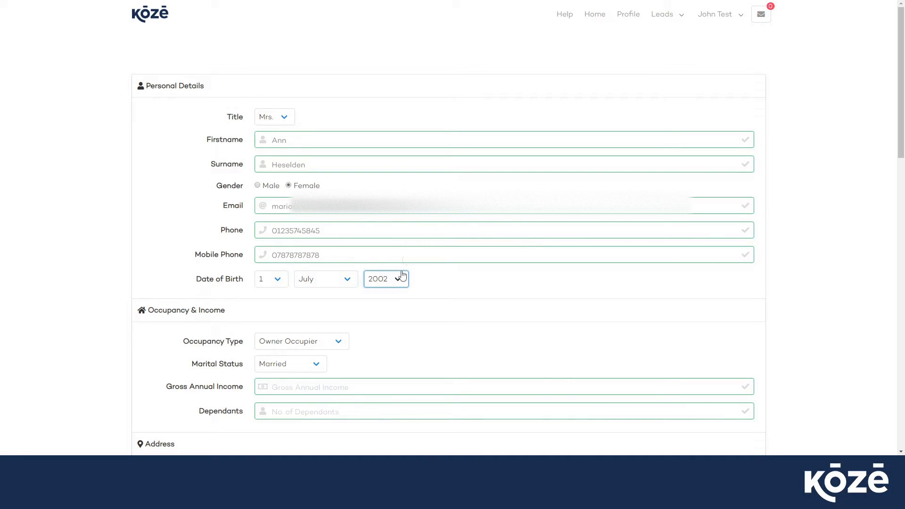
type("1963")
Set the occupancy type to Owner Occupier and the marital status to Single.
scroll(404, 314, "down", 4)
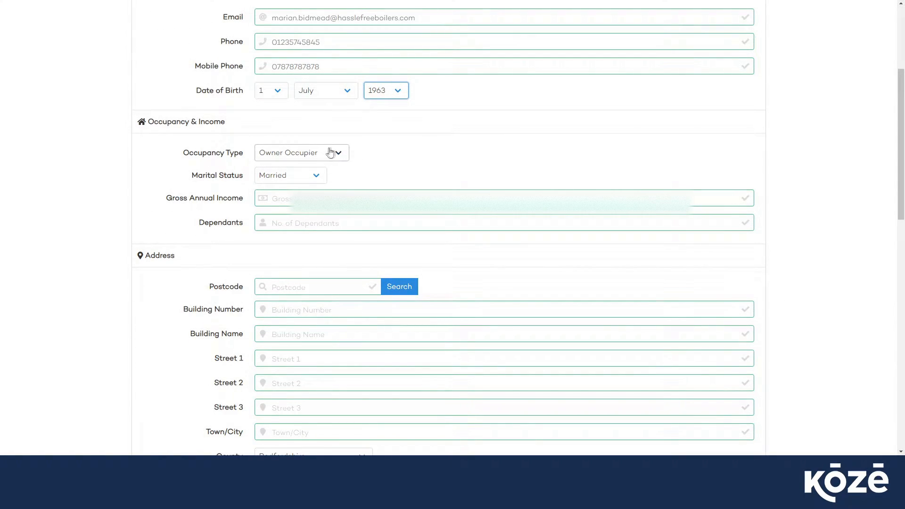
left_click(334, 155)
left_click(325, 177)
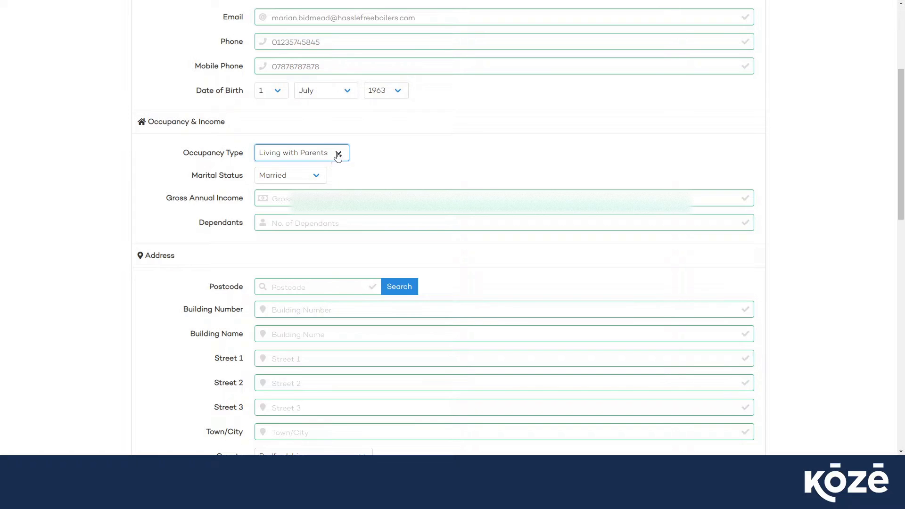
left_click(338, 156)
left_click(327, 187)
left_click(324, 169)
left_click(314, 177)
left_click(316, 181)
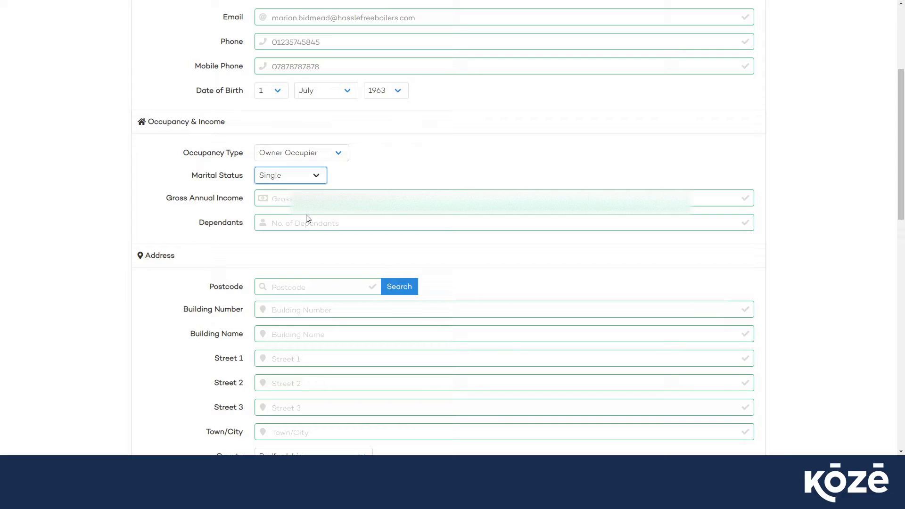
left_click(315, 185)
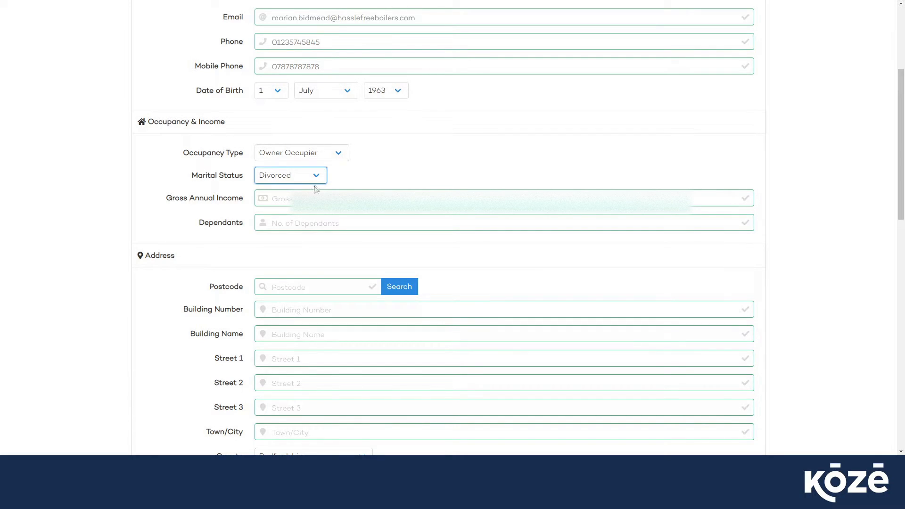
Enter 25000 as the gross annual income and 0 as the number of dependants.
left_click(305, 194)
left_click(300, 195)
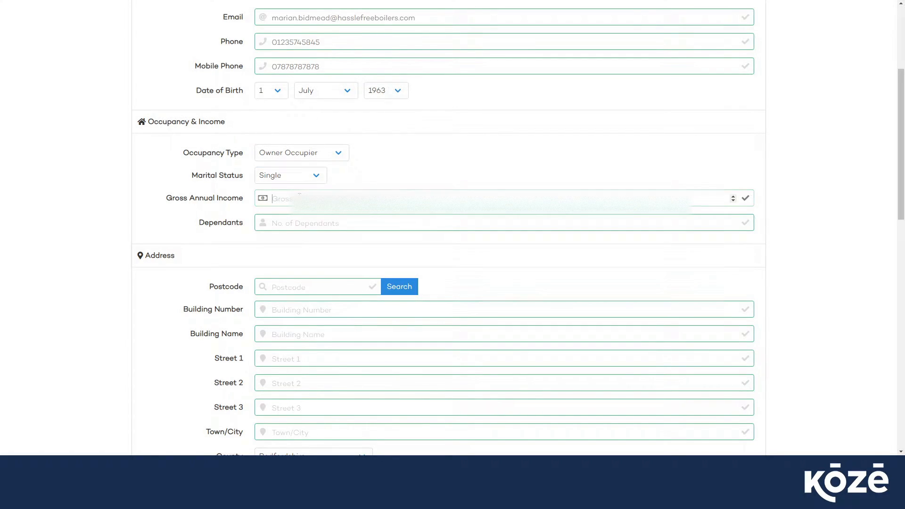
type("2500")
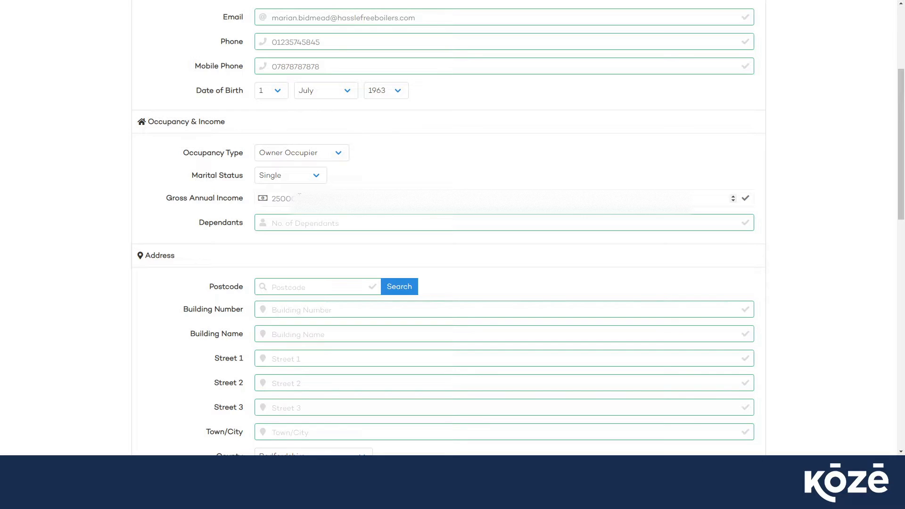
left_click(297, 223)
type("0")
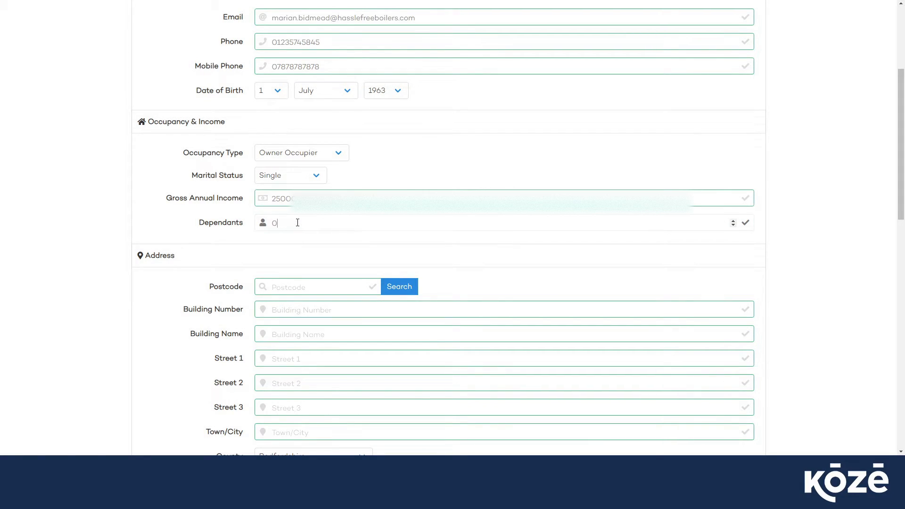
Look up the customer's home address by postcode and choose an address from the results.
scroll(238, 252, "down", 3)
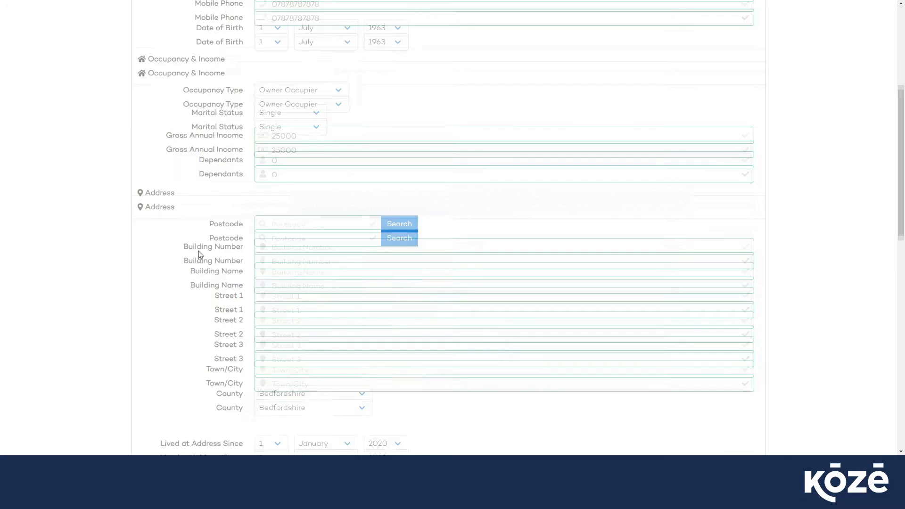
left_click(280, 144)
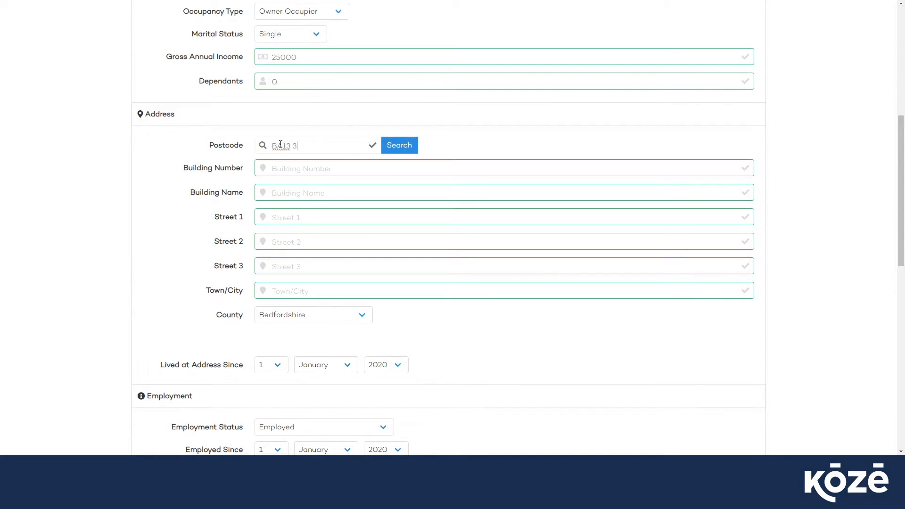
left_click(403, 147)
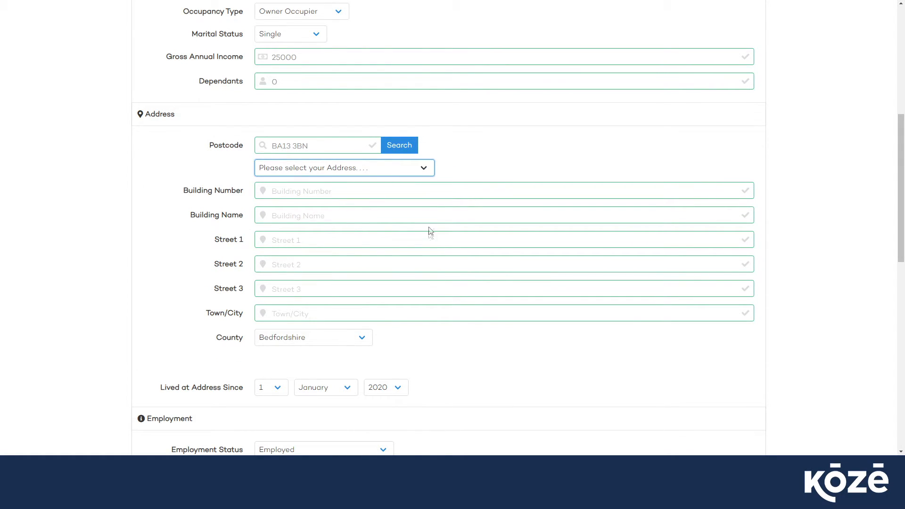
left_click(279, 218)
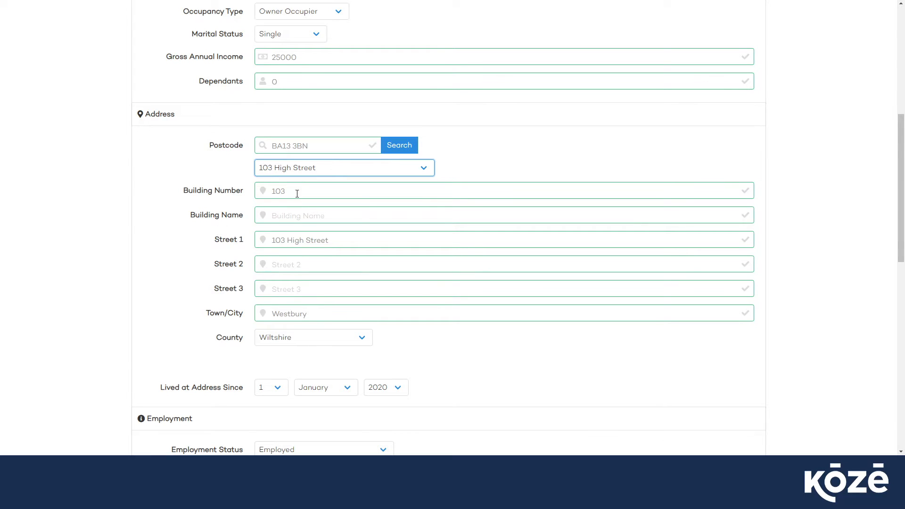
Replace the building number and the house number in the first street line of the customer's address.
left_click_drag(295, 188, 263, 193)
type("75")
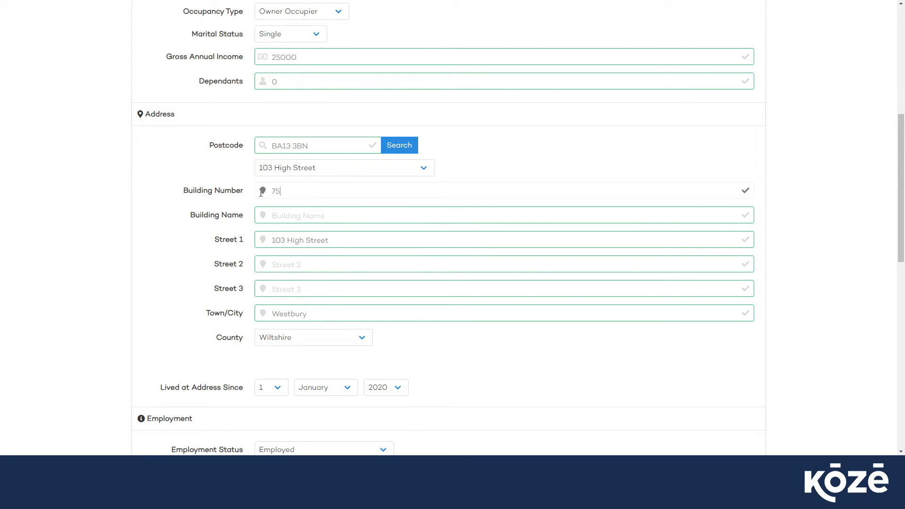
left_click(285, 238)
double_click(286, 238)
key("BackSpace")
type("75")
left_click(216, 255)
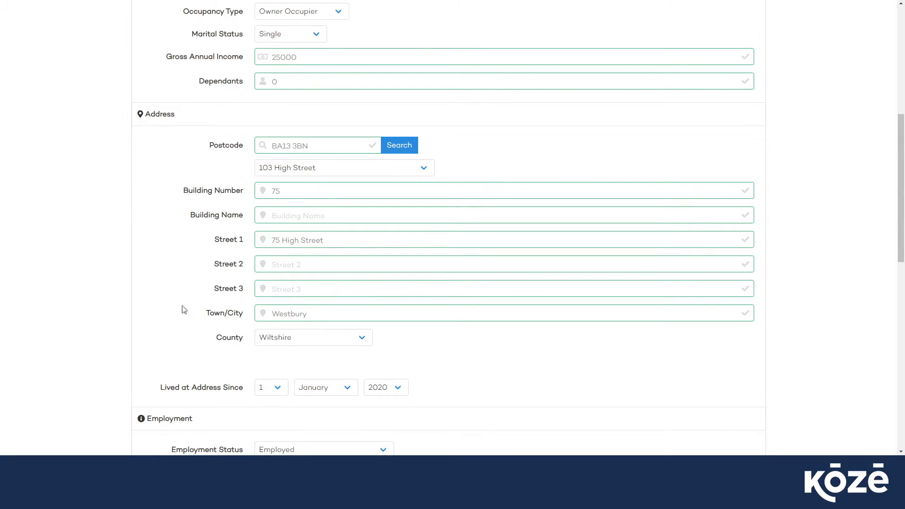
Set the date the customer has lived at the address since to 10 June 2008.
scroll(182, 313, "down", 5)
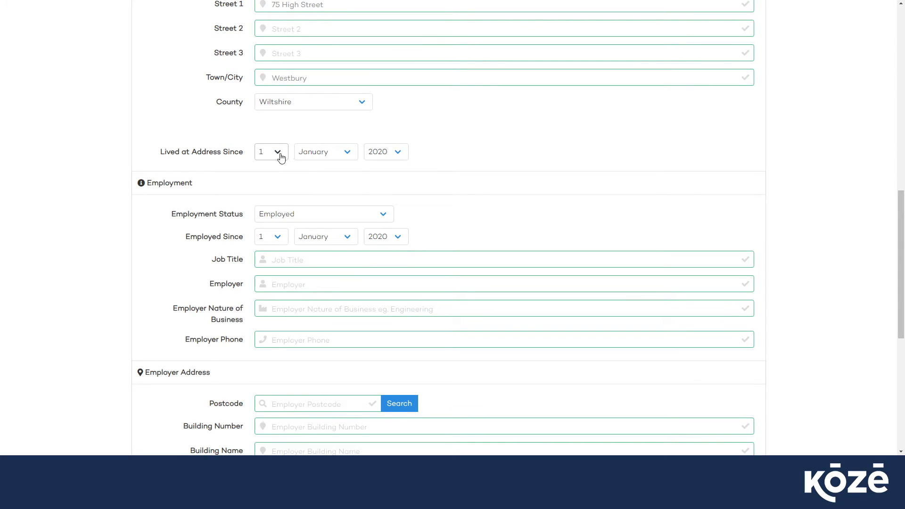
left_click(278, 153)
type("10")
key("Tab")
type("jun")
key("Tab")
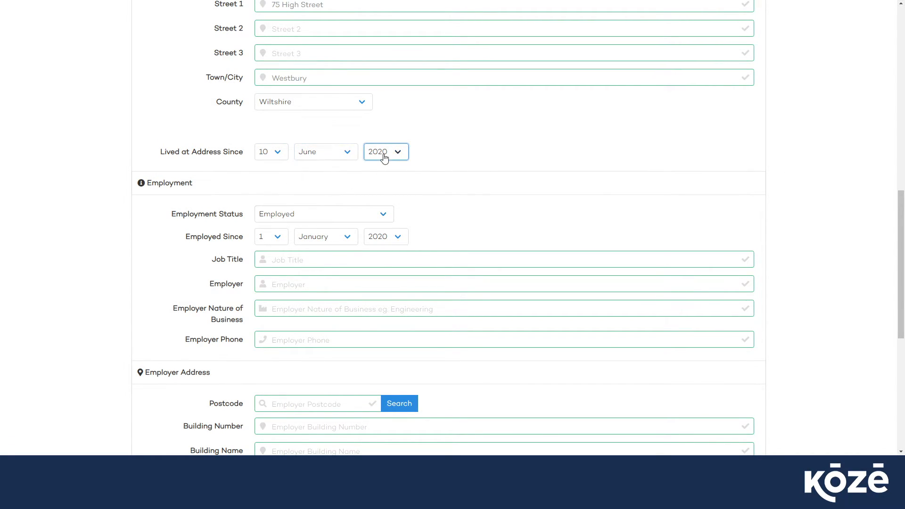
type("2008")
left_click(238, 199)
Set the customer's employment start date to 4 April 2015.
left_click(273, 281)
left_click(324, 236)
left_click(320, 279)
left_click(387, 238)
left_click(387, 294)
Enter Admin as the job title and Hardware Service Ltd as the employer.
left_click(292, 259)
type("Admi")
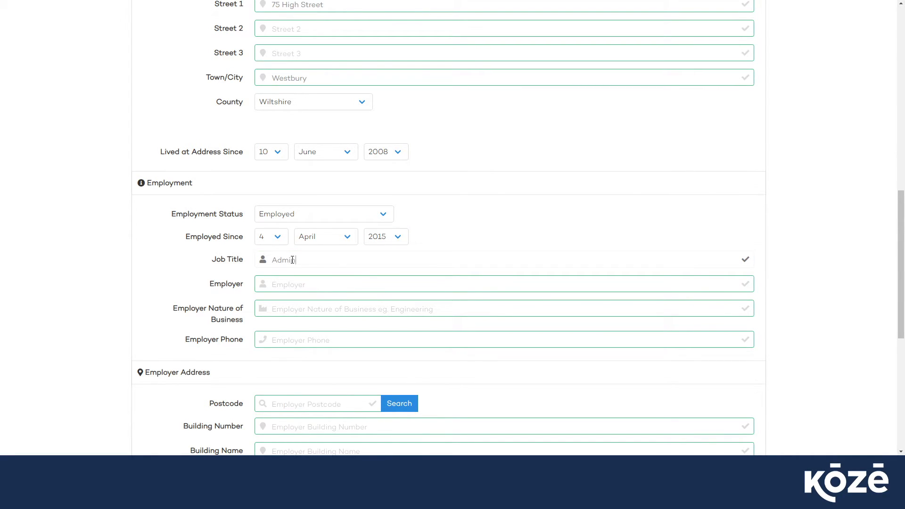
type("n")
left_click(287, 282)
type("Hareware Service Ltd")
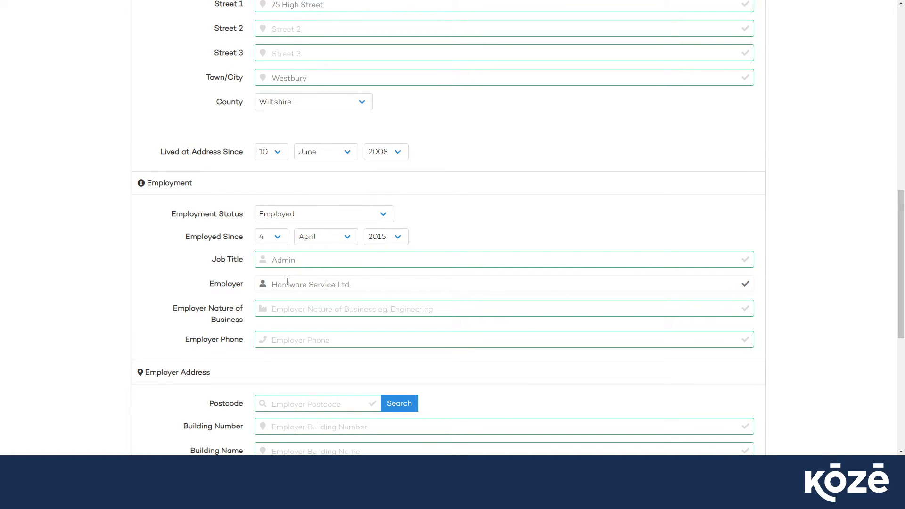
Enter Office Furniture as the employer's nature of business and fill in the employer's phone number.
left_click(283, 310)
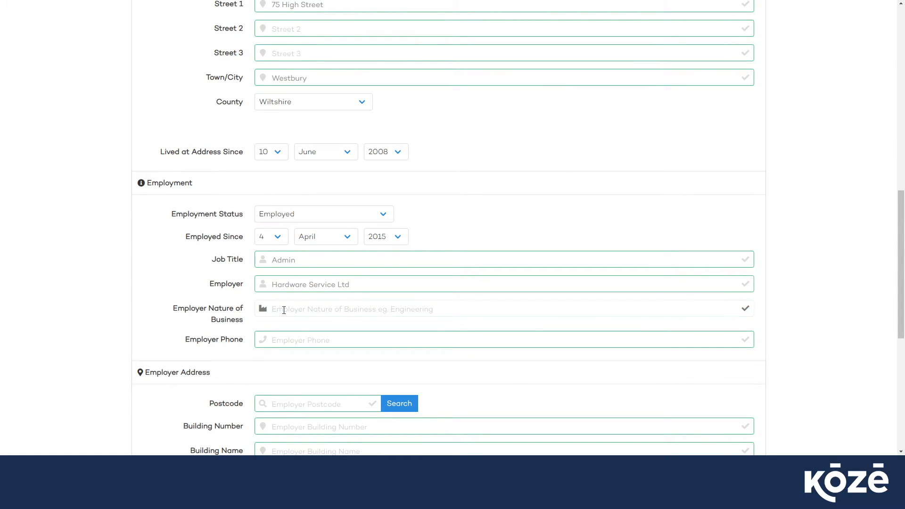
type("Office Furniture")
left_click(285, 340)
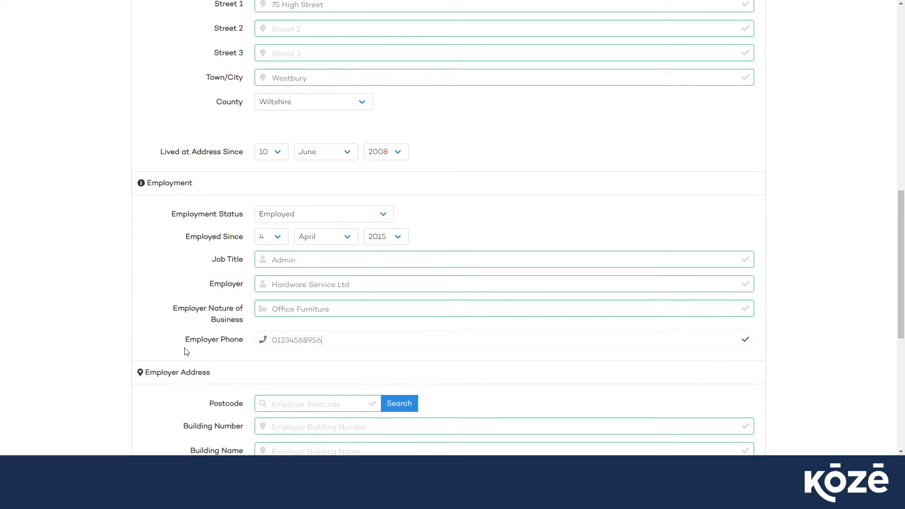
Enter the employer's postcode in the employer address section and search for matching addresses.
scroll(185, 351, "down", 4)
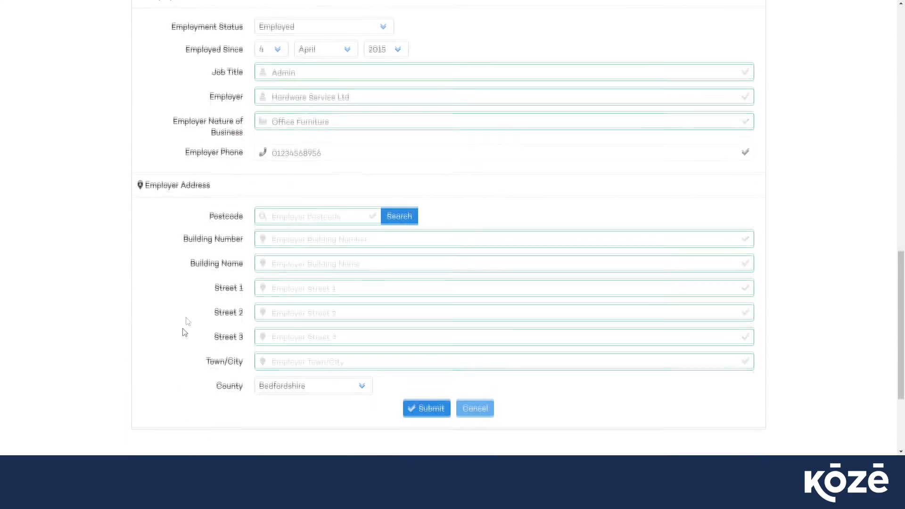
left_click(277, 215)
type("GL")
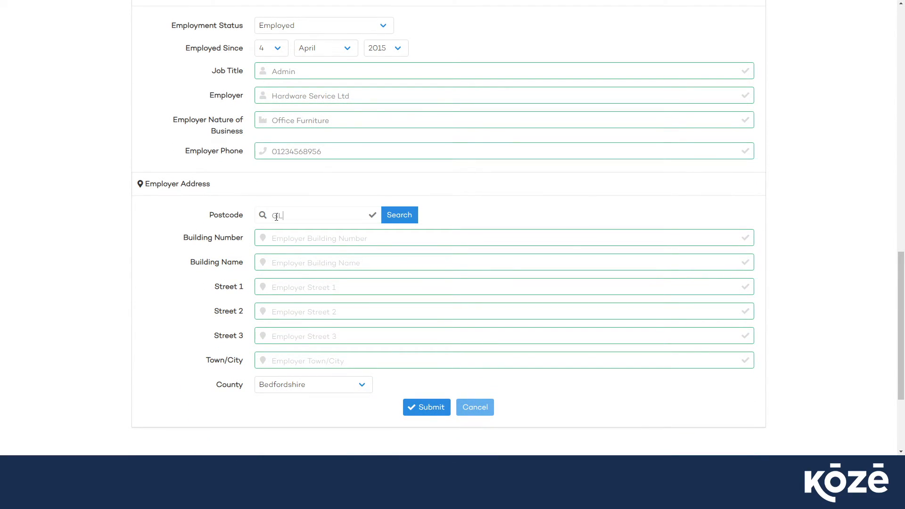
type("7 6BQ")
left_click(390, 218)
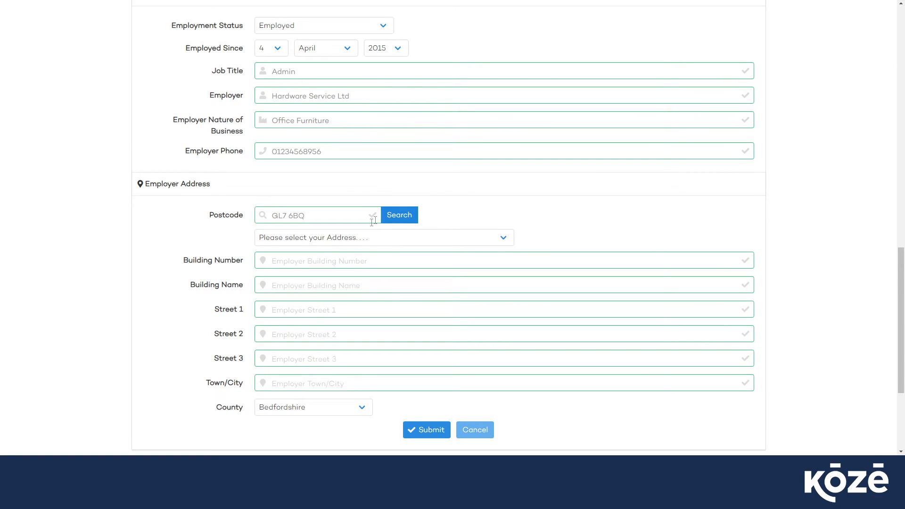
Choose the Hardware Services Ltd address from the employer address results and submit the customer form.
left_click(370, 240)
left_click(314, 327)
left_click(200, 290)
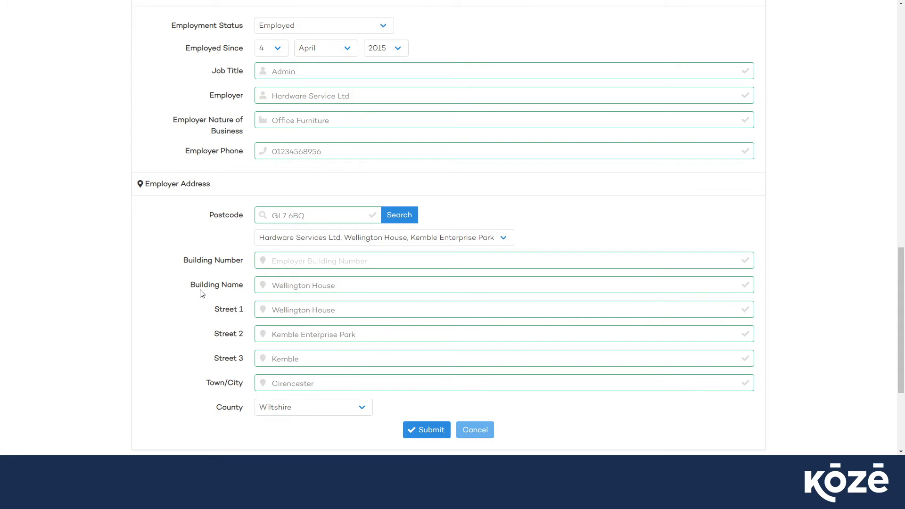
scroll(202, 292, "down", 2)
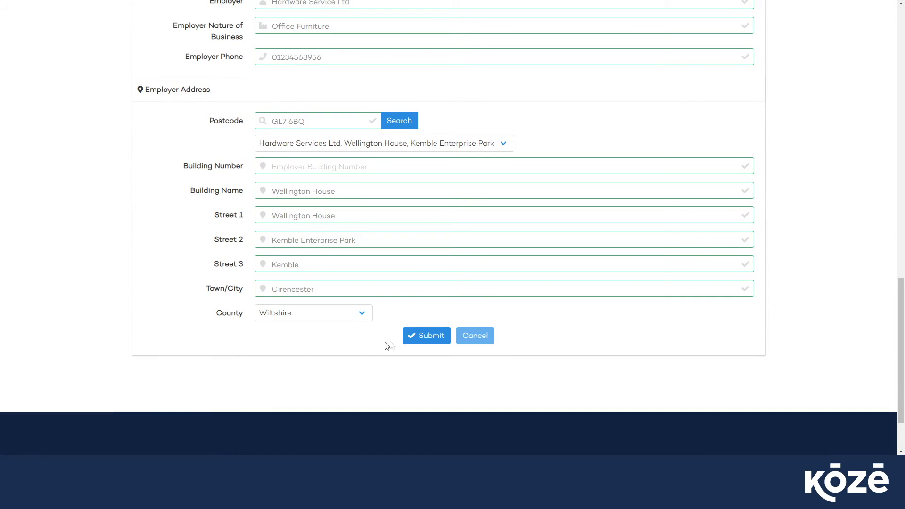
left_click(426, 338)
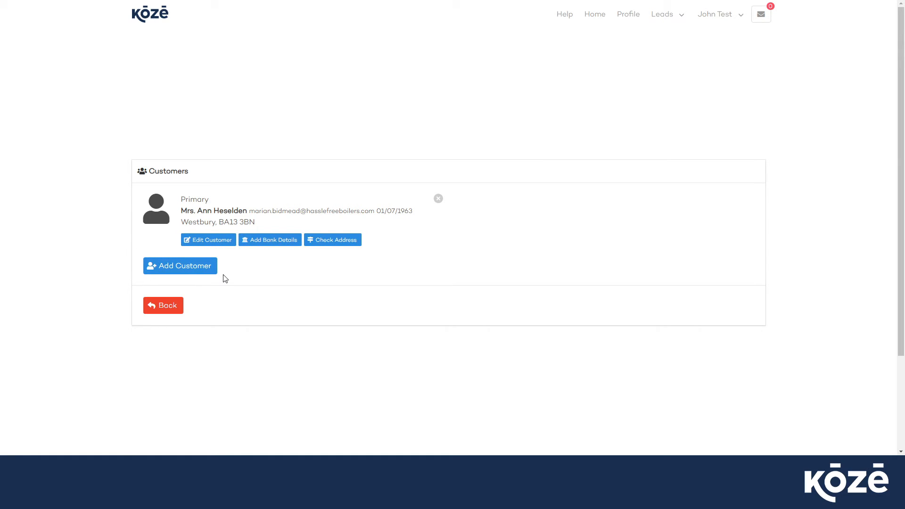
Open the primary customer's bank details and enter Natwest as the bank name, along with the sort code and account number.
left_click(271, 241)
left_click(272, 249)
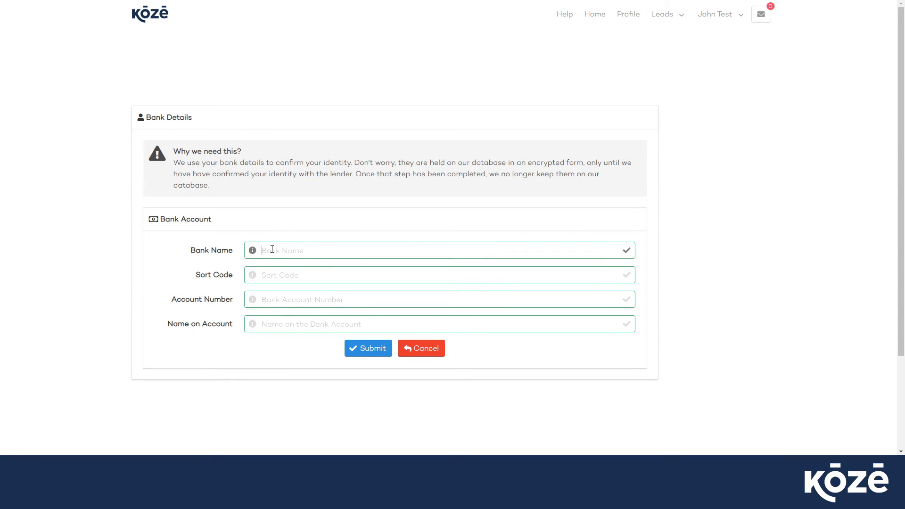
type("Natwest")
key("Tab")
type("0")
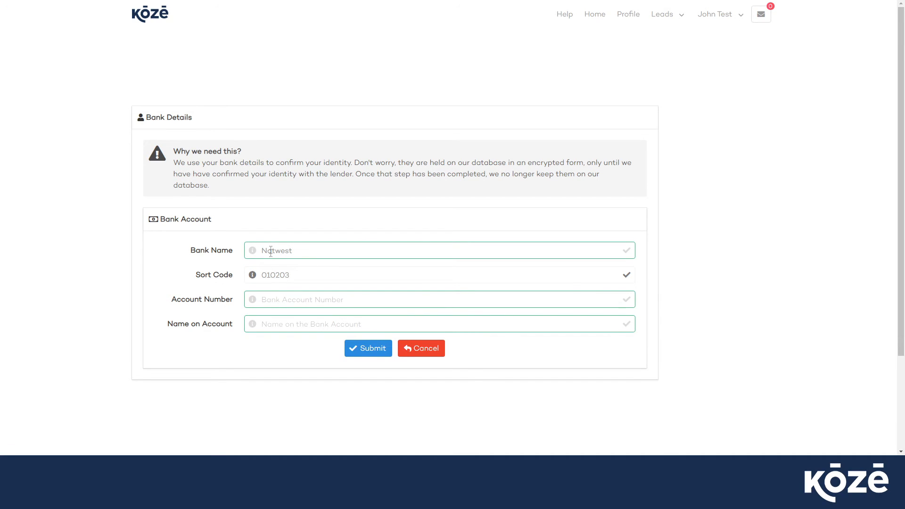
left_click(278, 297)
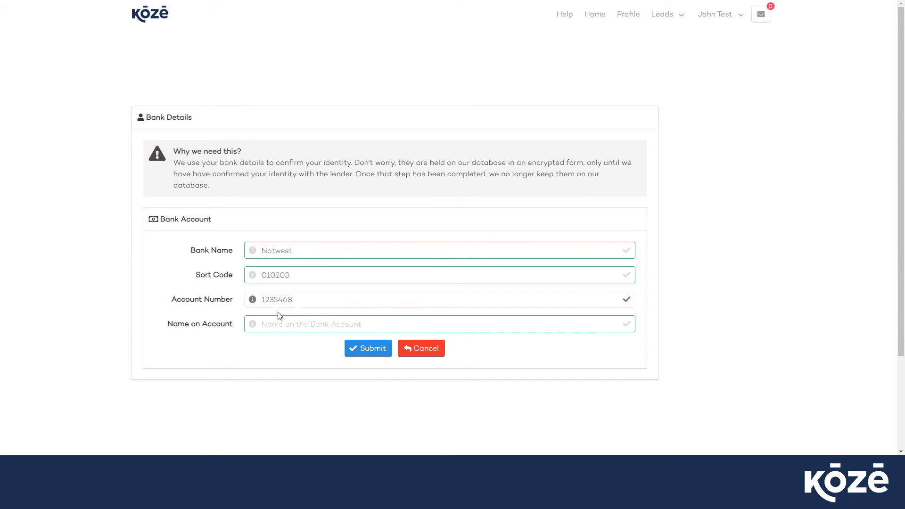
Enter the customer's full name as the name on the account and submit the bank details.
left_click(280, 323)
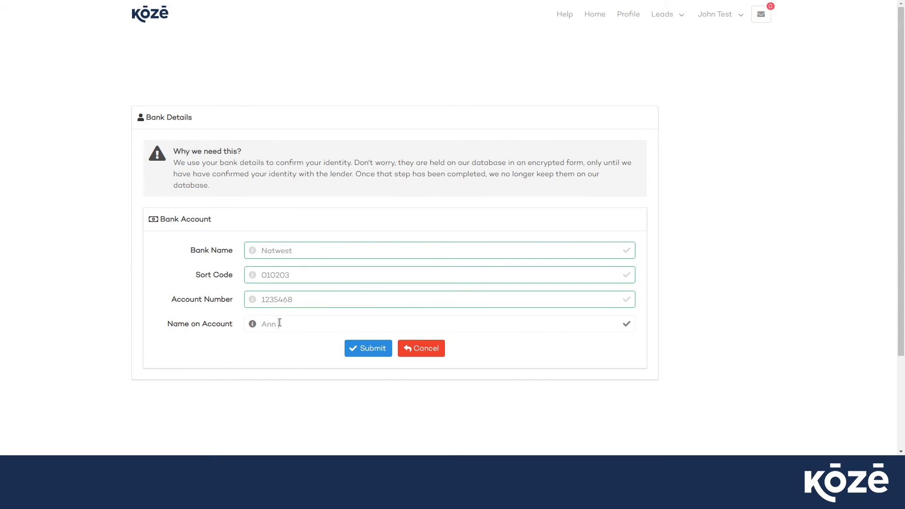
left_click(363, 352)
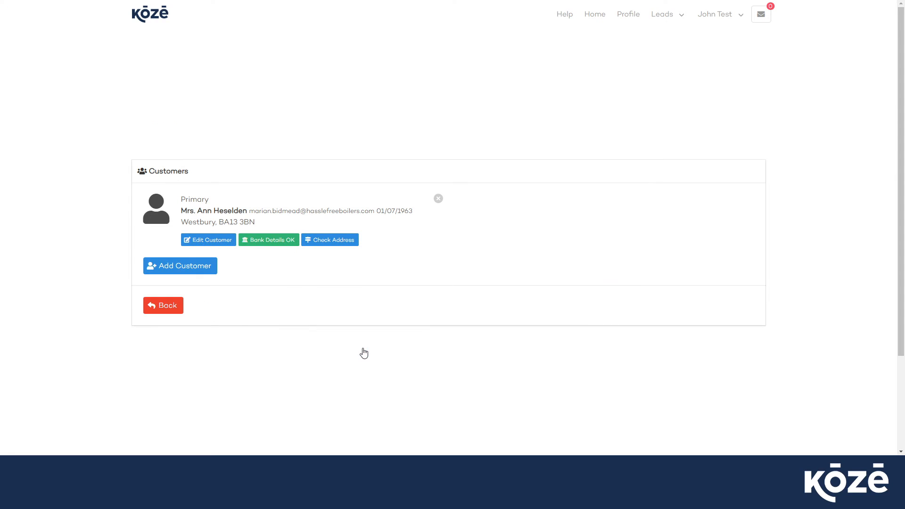
Run the customer's address check and mark the customer record complete, returning to the leads list.
left_click(330, 241)
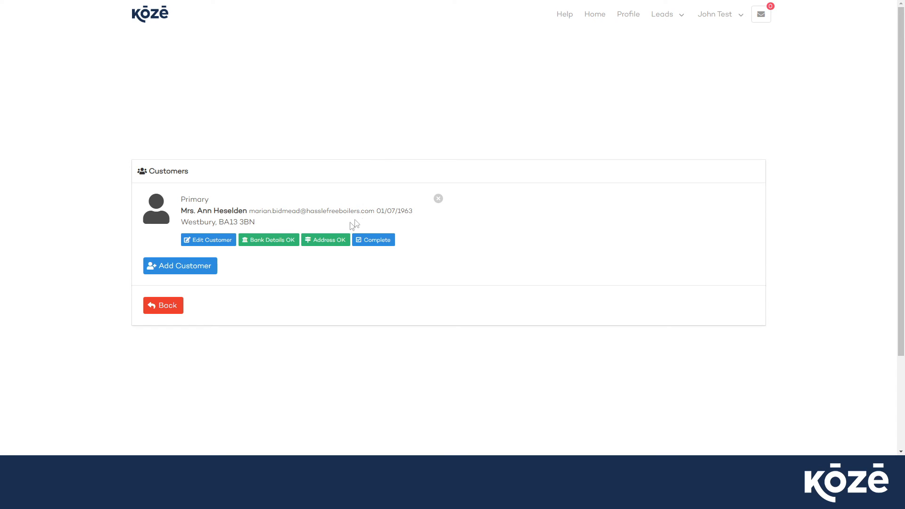
left_click(379, 243)
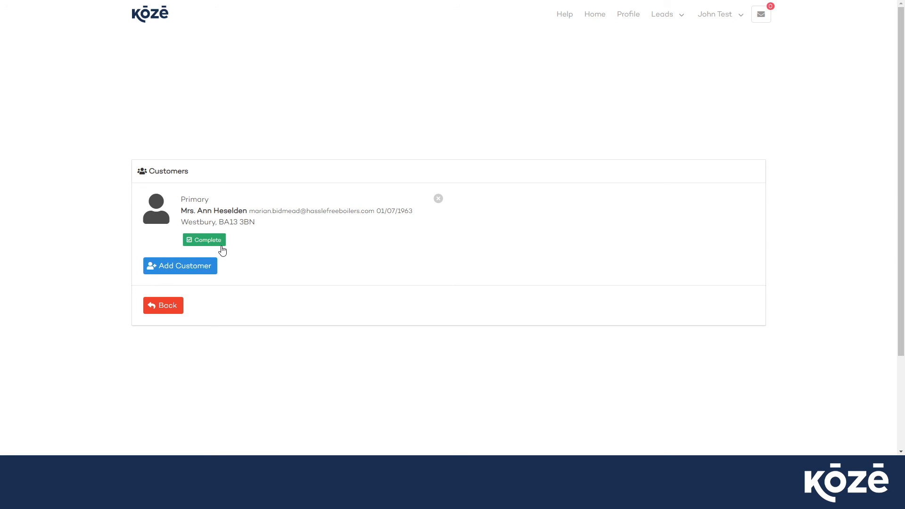
left_click(165, 307)
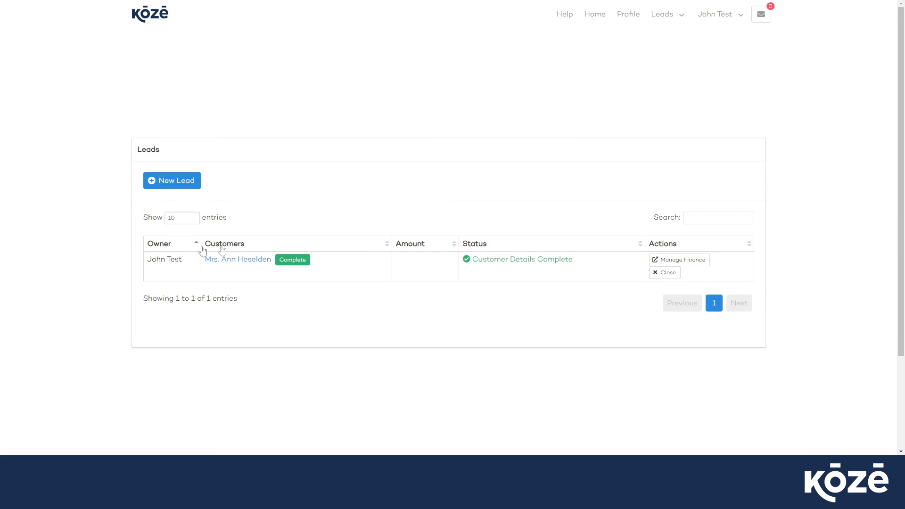